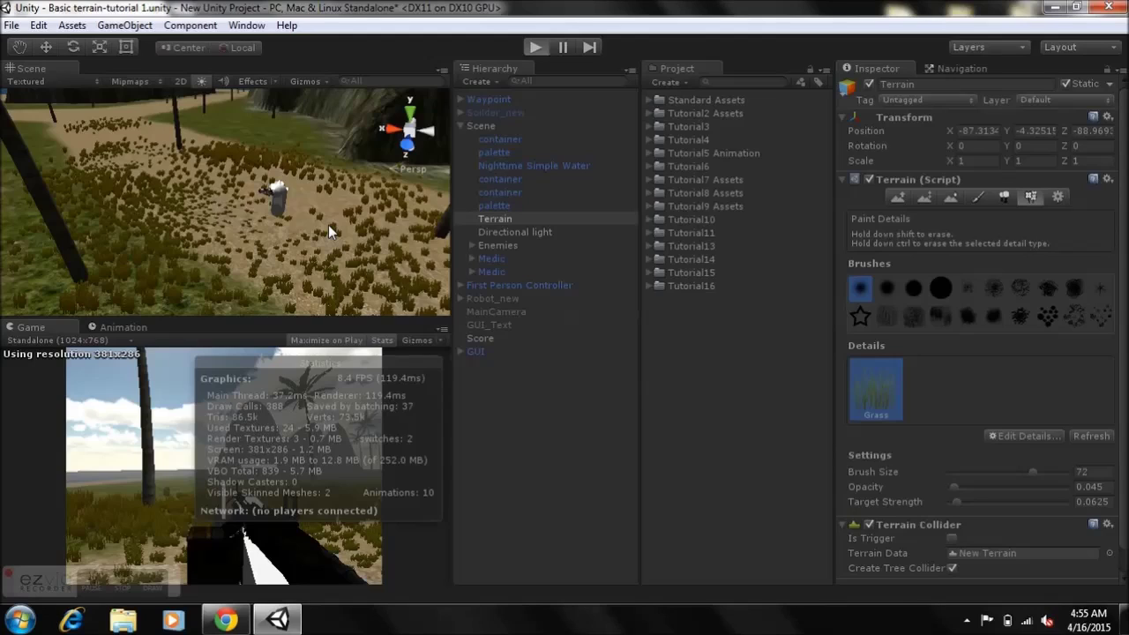
- Play-test the terrain scene, resuming the game and firing the weapon, and stop the playback
key("ctrl+p")
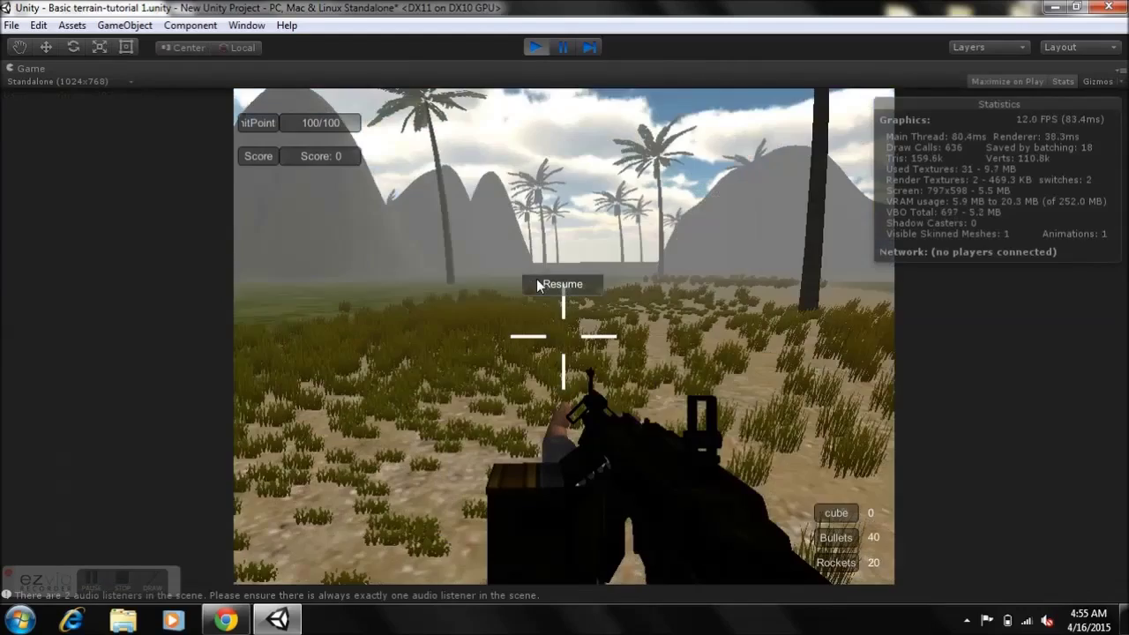
left_click(536, 278)
left_click(536, 279)
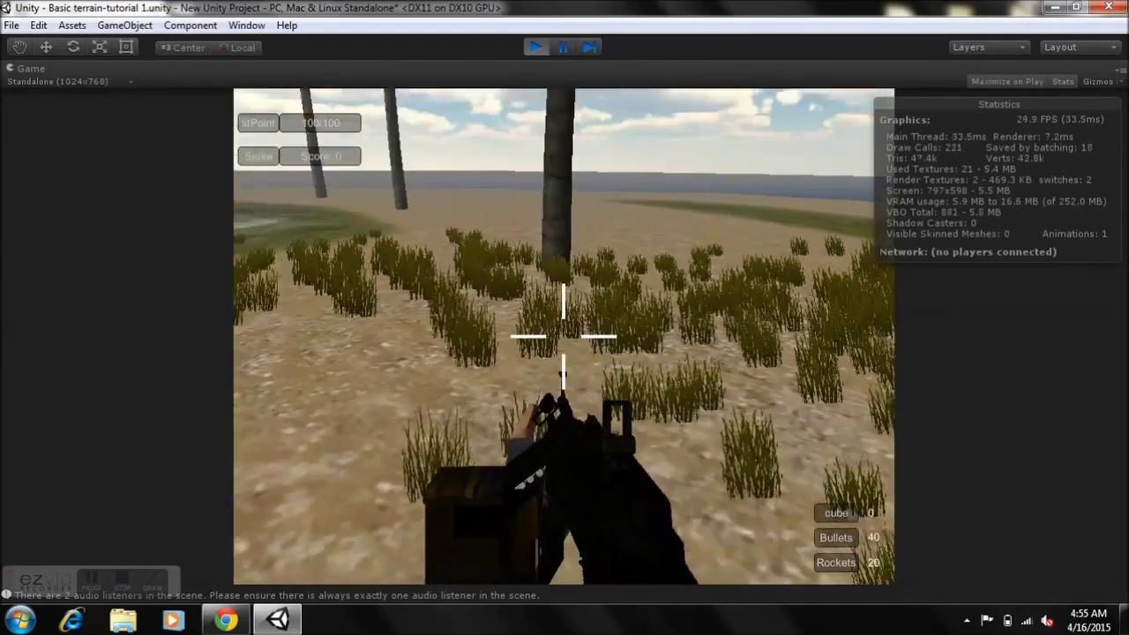
left_click(564, 337)
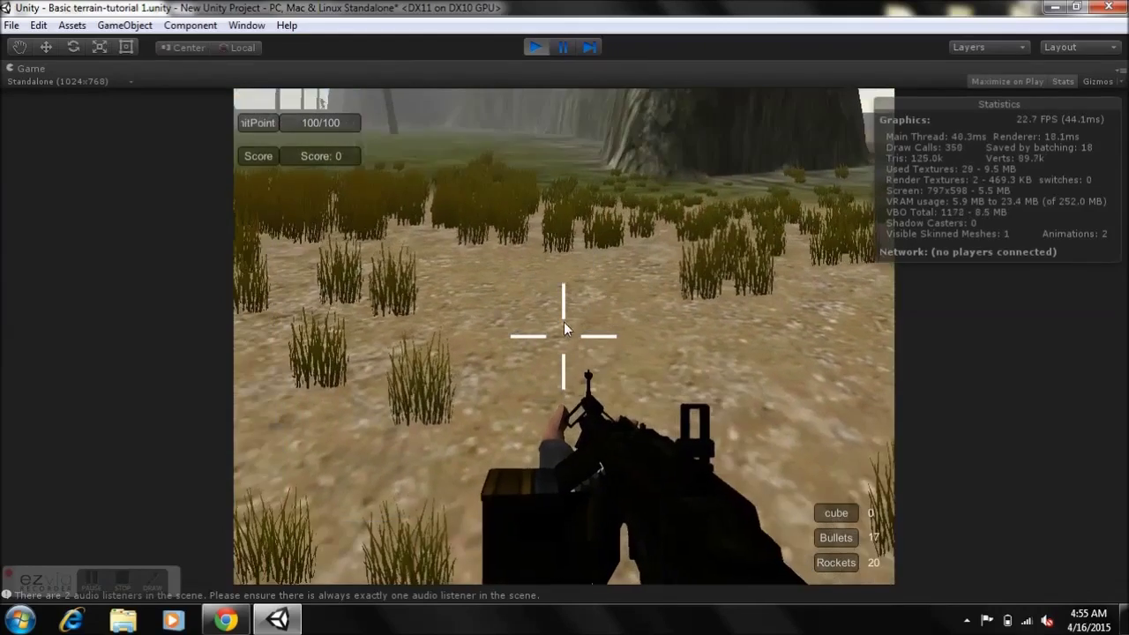
key("Escape")
left_click(537, 47)
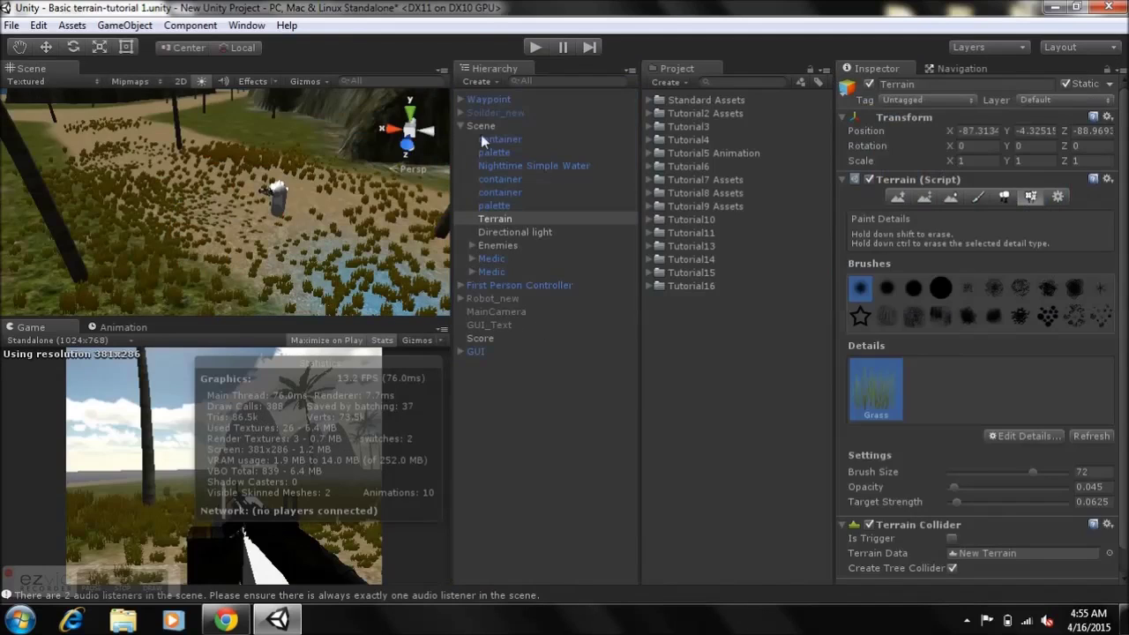
- Collapse the Scene group in the hierarchy and locate the SimpleParticlePack folder inside the Tutorial16 project folder
left_click(461, 125)
left_click(677, 287)
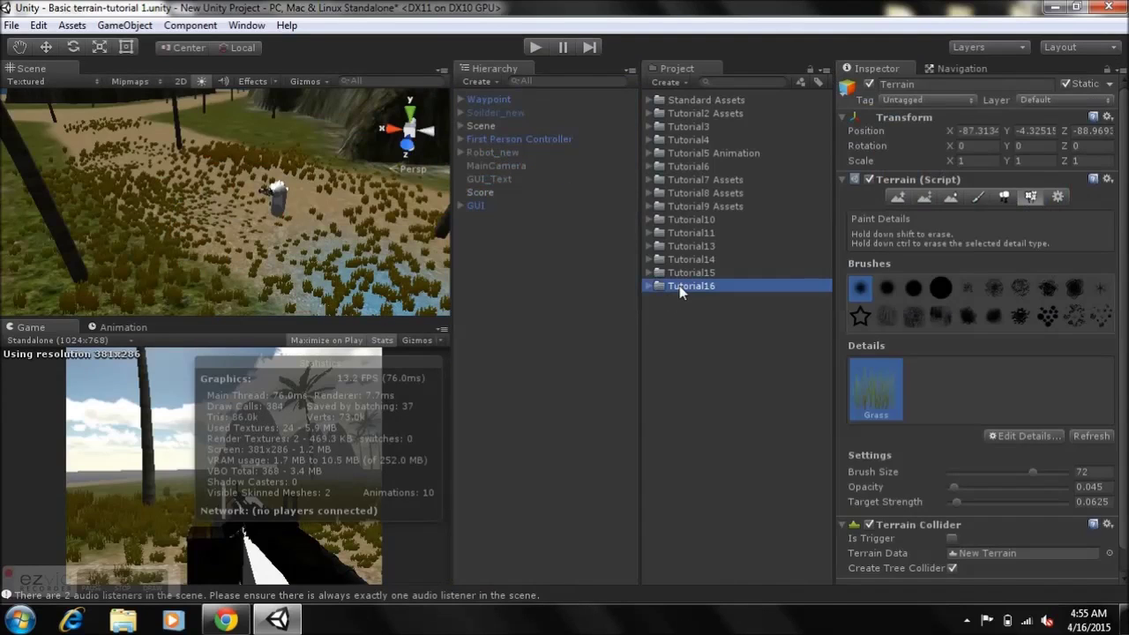
left_click(650, 288)
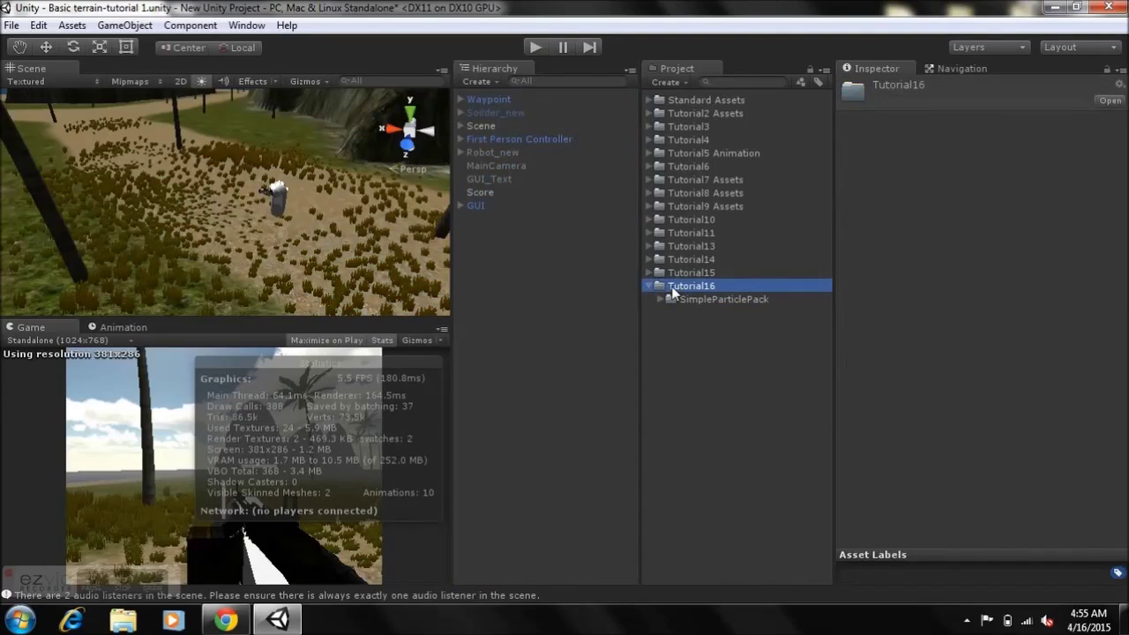
left_click(692, 302)
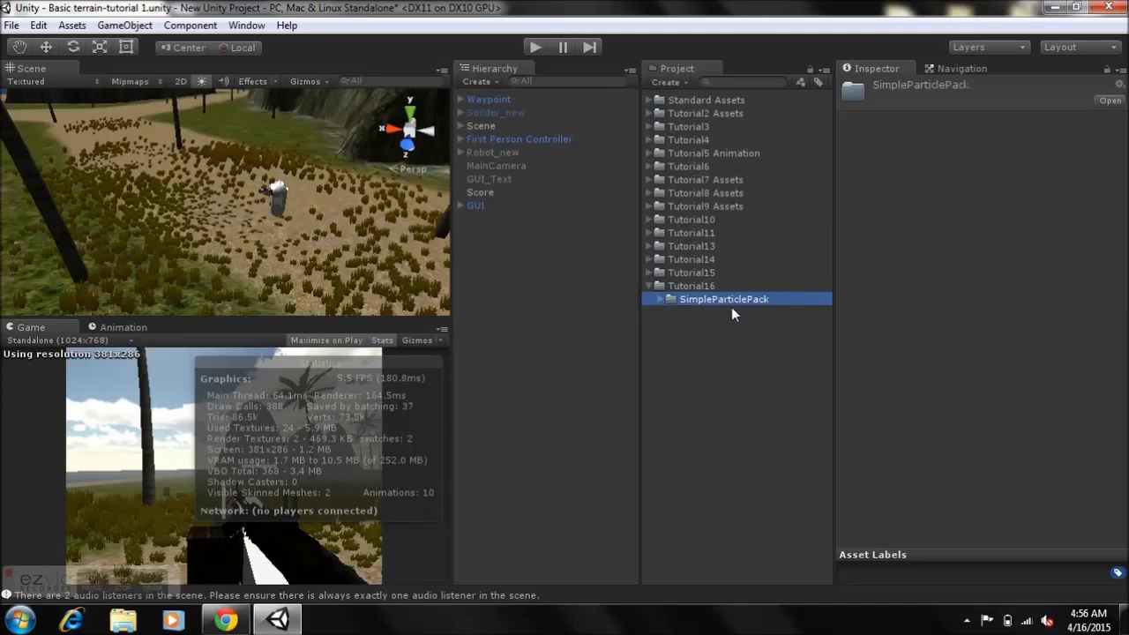
- Switch to Chrome and browse the Particle Systems category of the Unity Asset Store for available effect packs
left_click(226, 620)
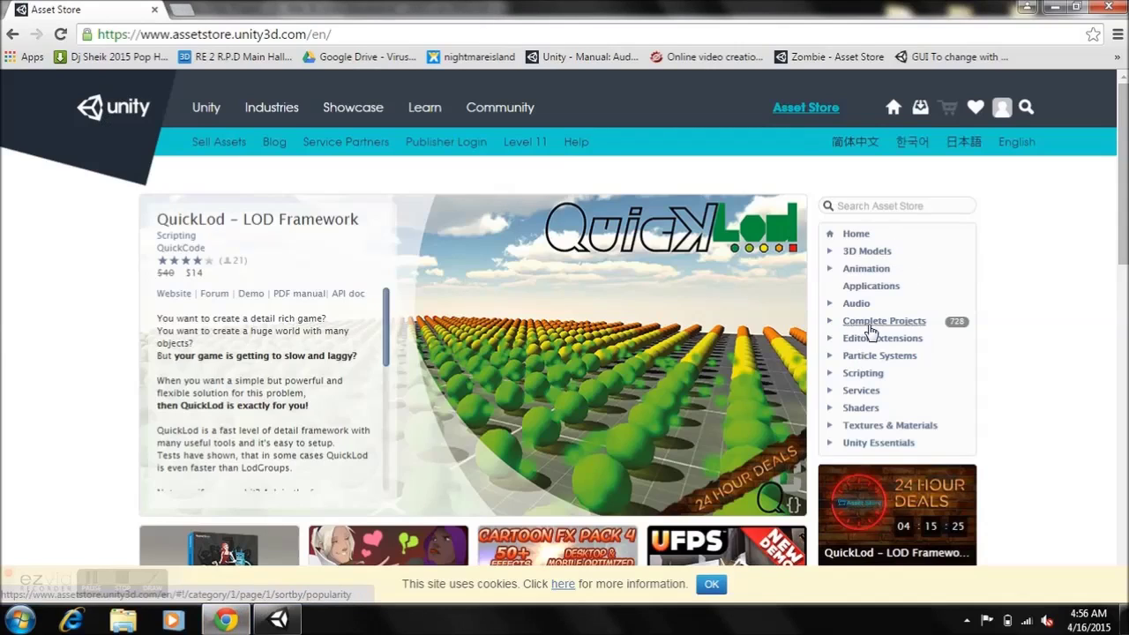
left_click(871, 328)
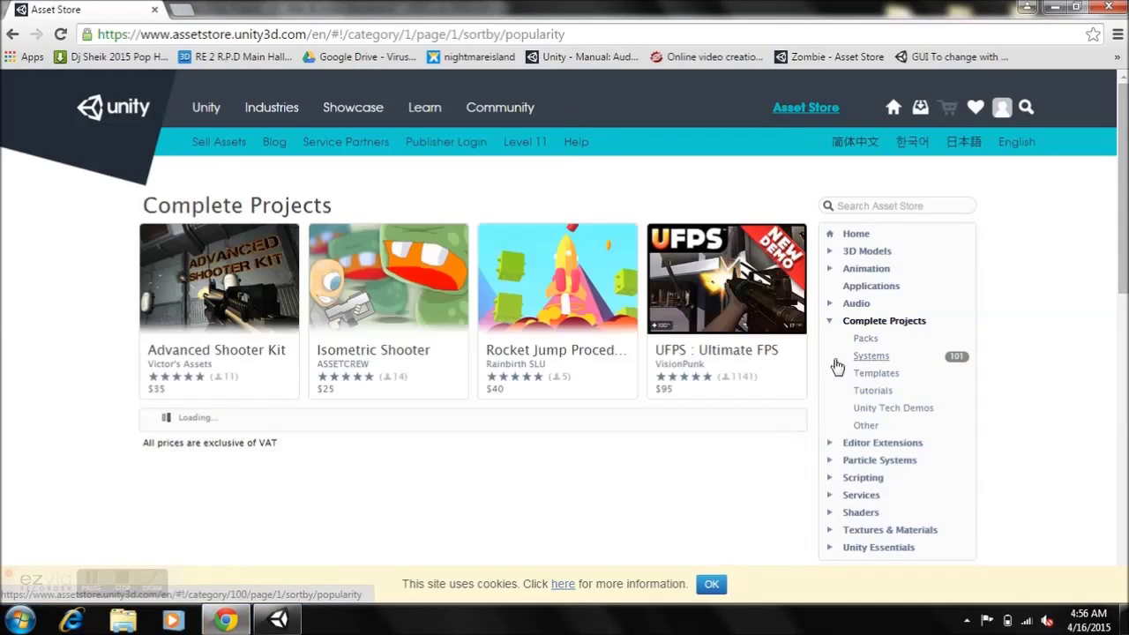
left_click(829, 325)
left_click(860, 358)
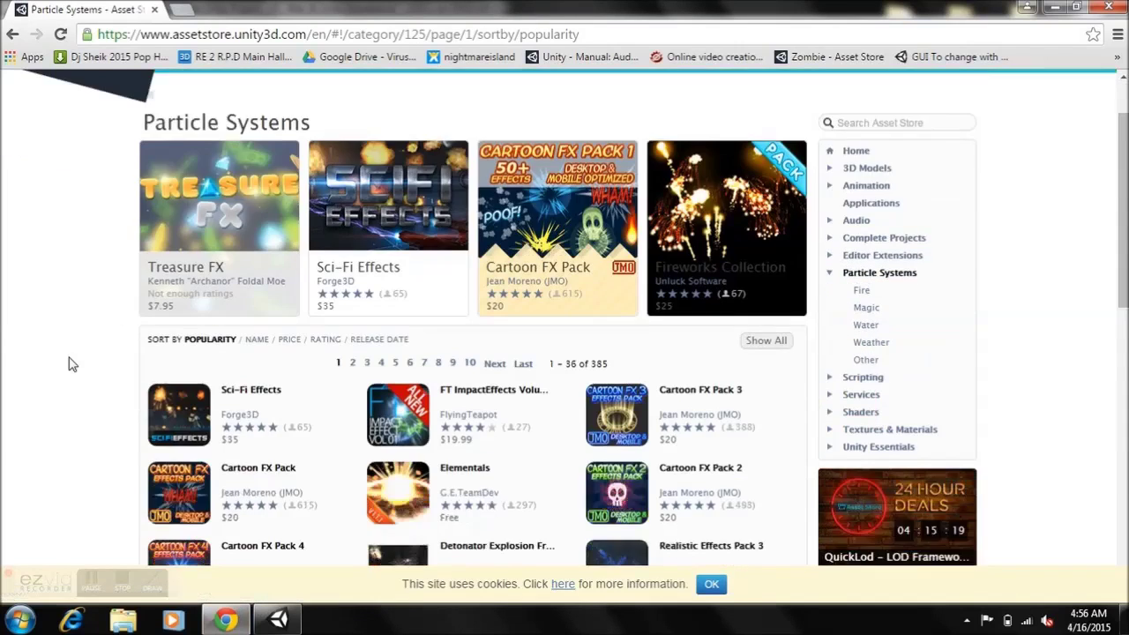
scroll(124, 310, "down", 4)
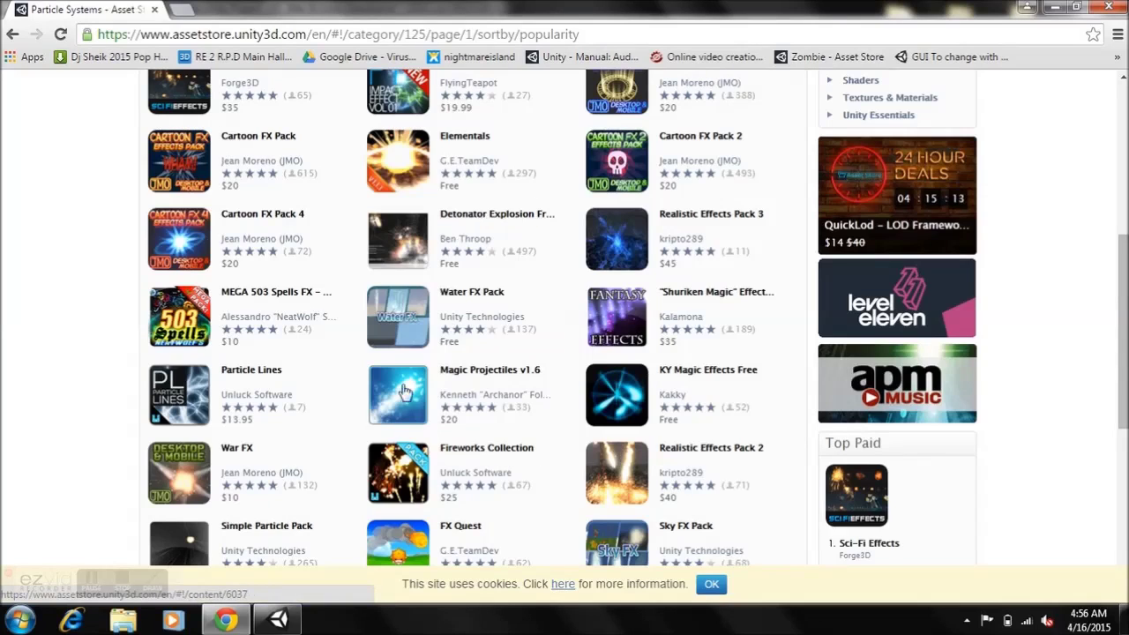
scroll(335, 517, "up", 5)
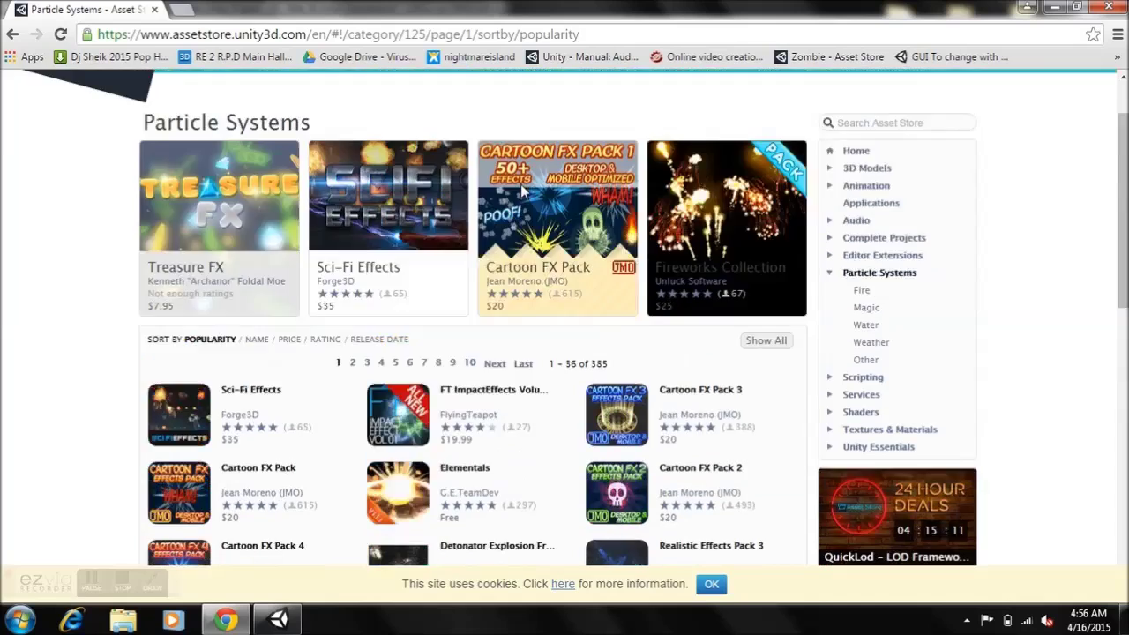
scroll(569, 319, "down", 5)
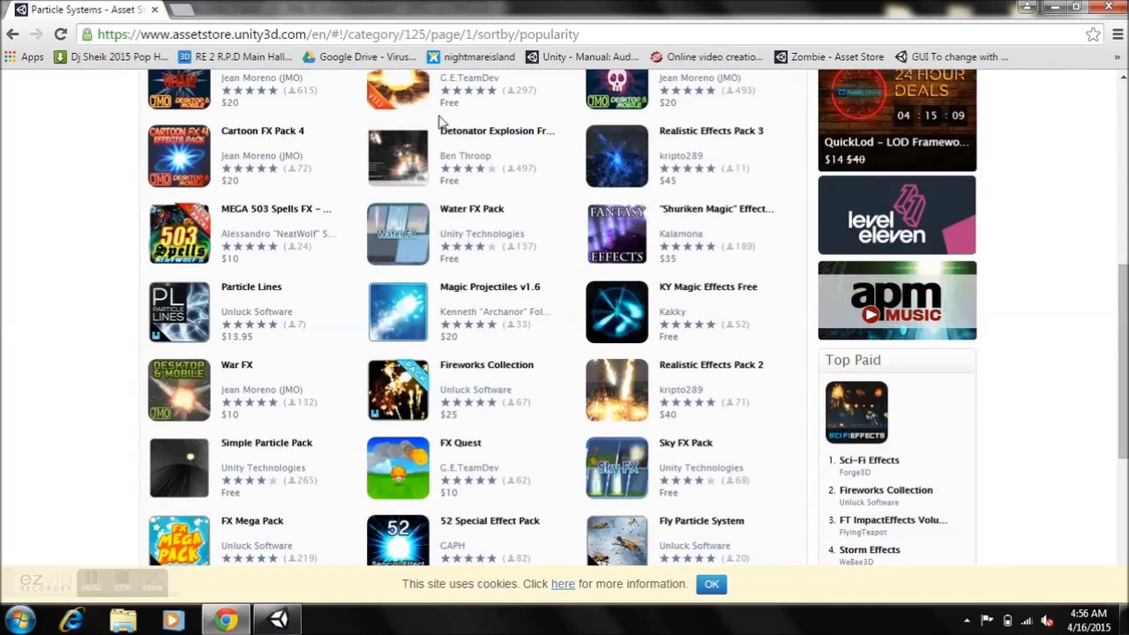
scroll(353, 159, "up", 1)
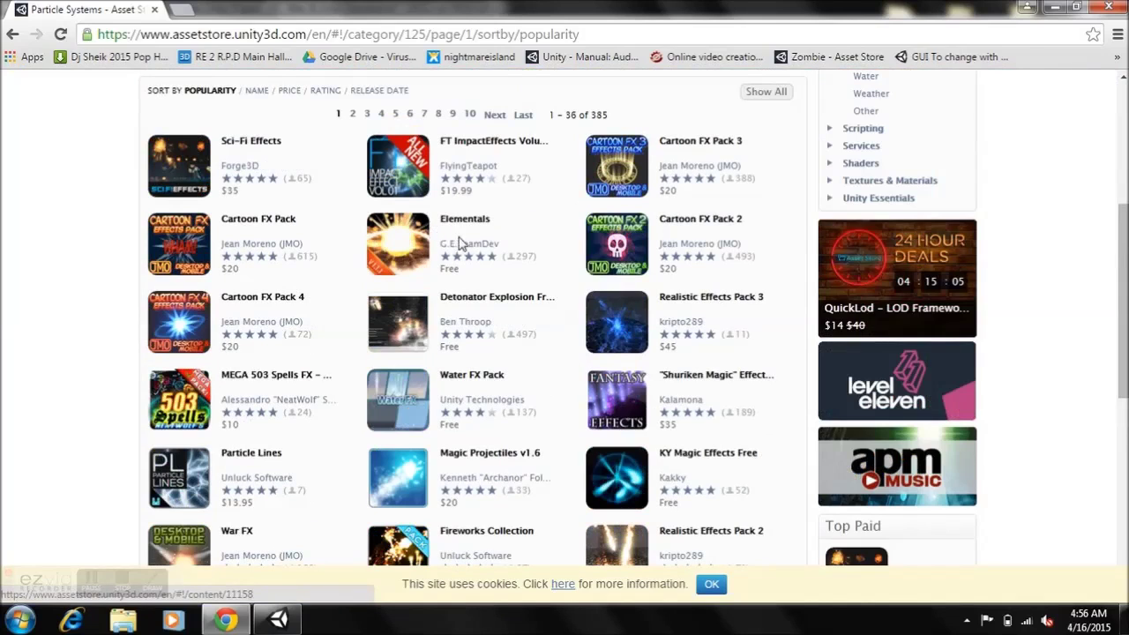
- Switch back to Unity and open the Basic City scene from the Scene folder of Tutorial2 Assets
left_click(278, 620)
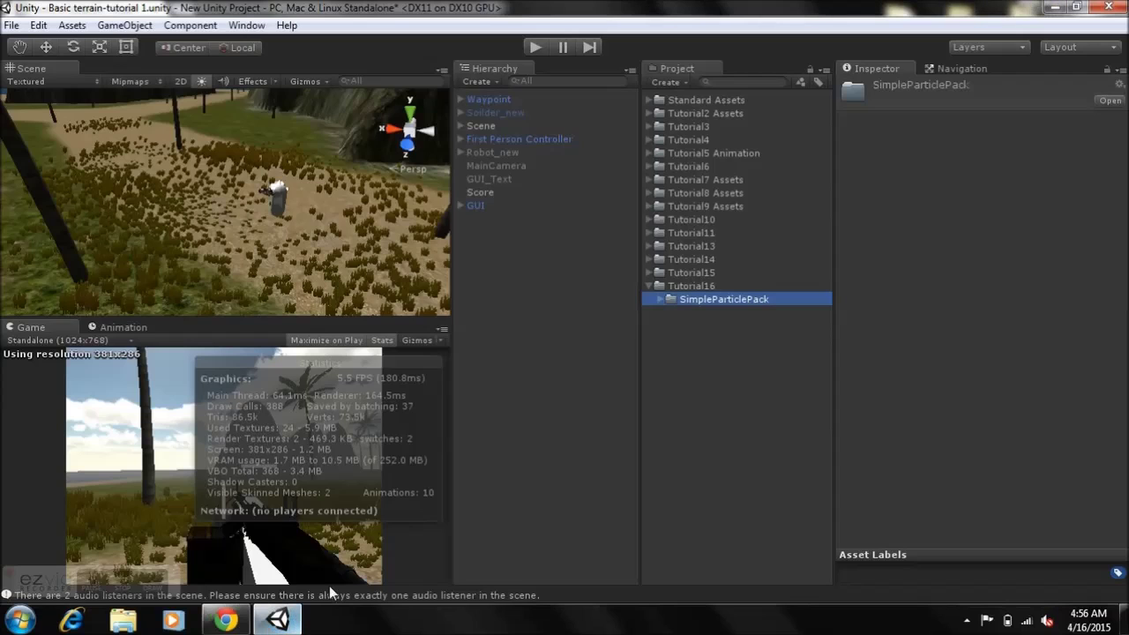
left_click(649, 286)
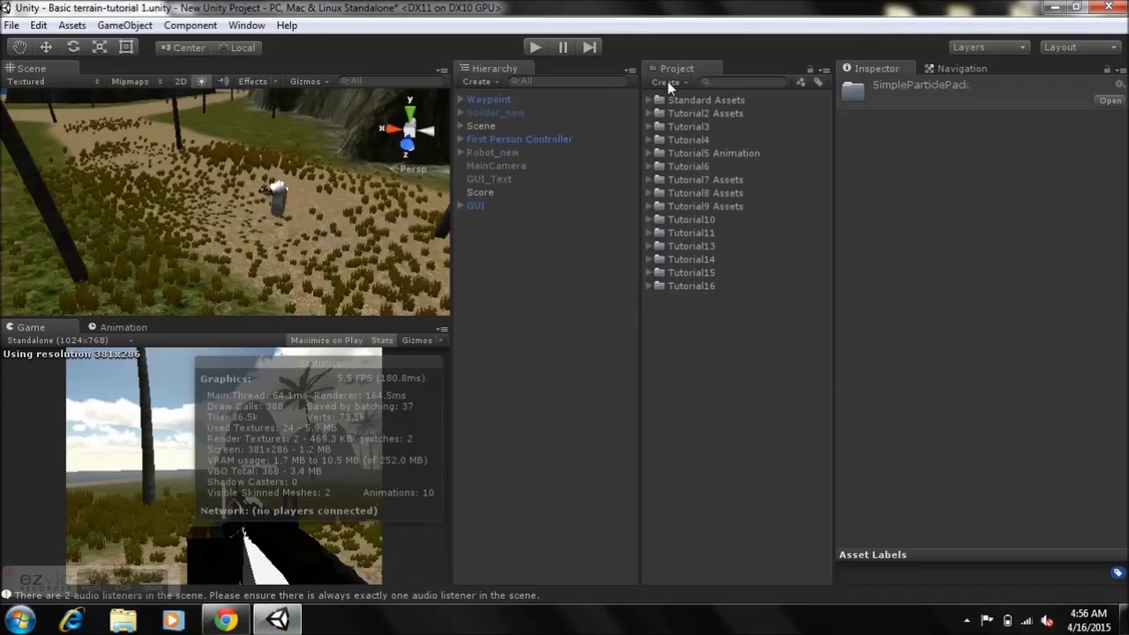
left_click(649, 113)
left_click(649, 113)
left_click(649, 113)
left_click(658, 179)
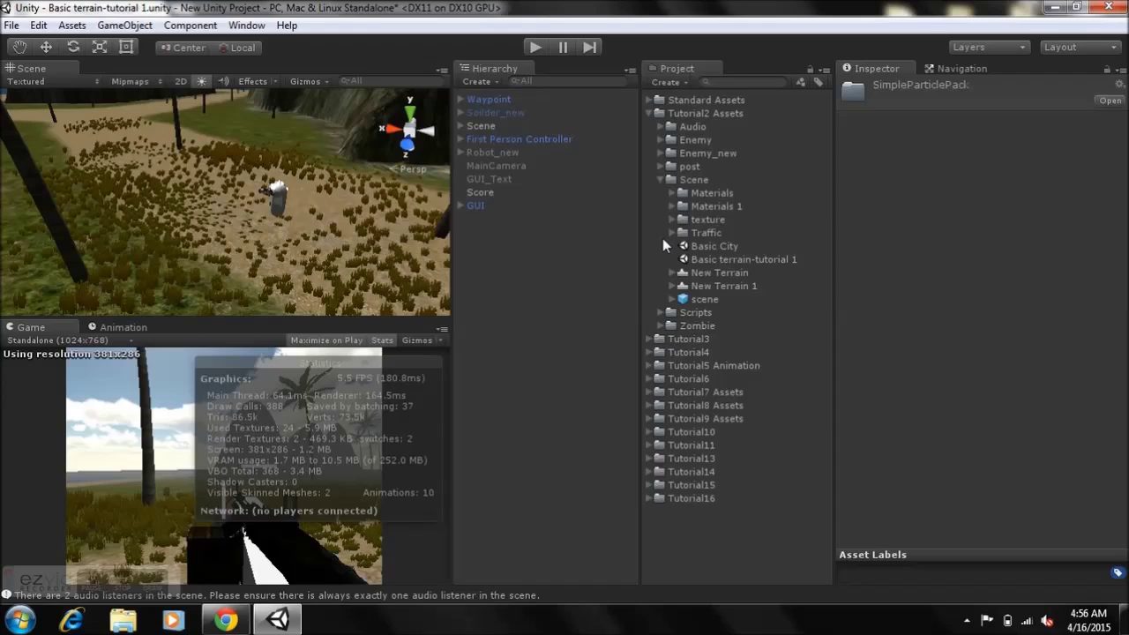
left_click(705, 257)
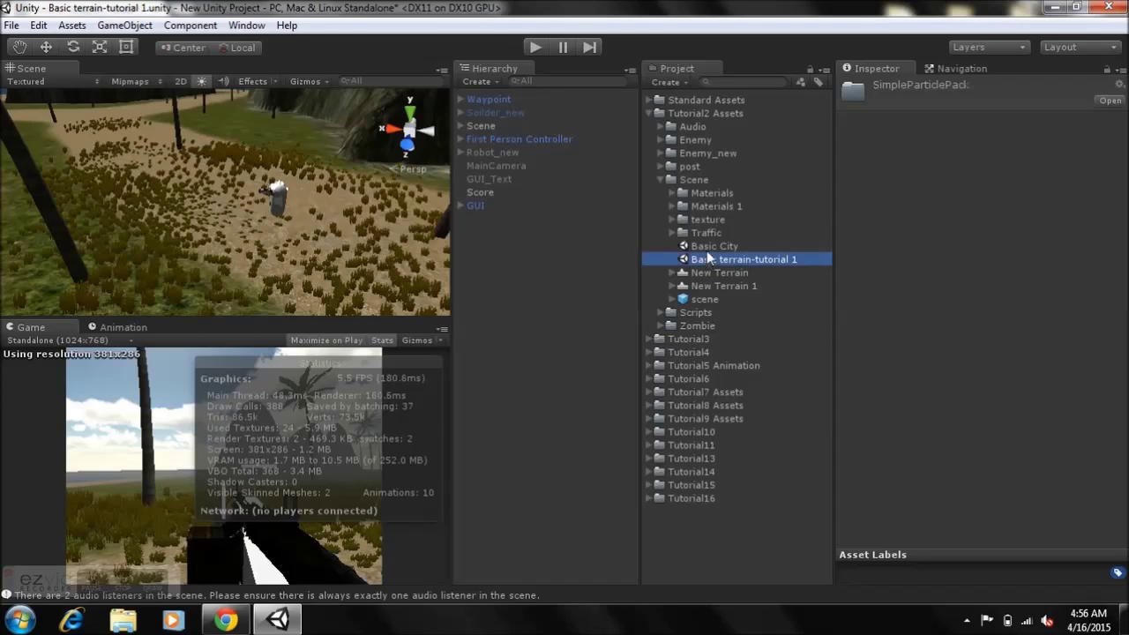
double_click(710, 248)
left_click(540, 340)
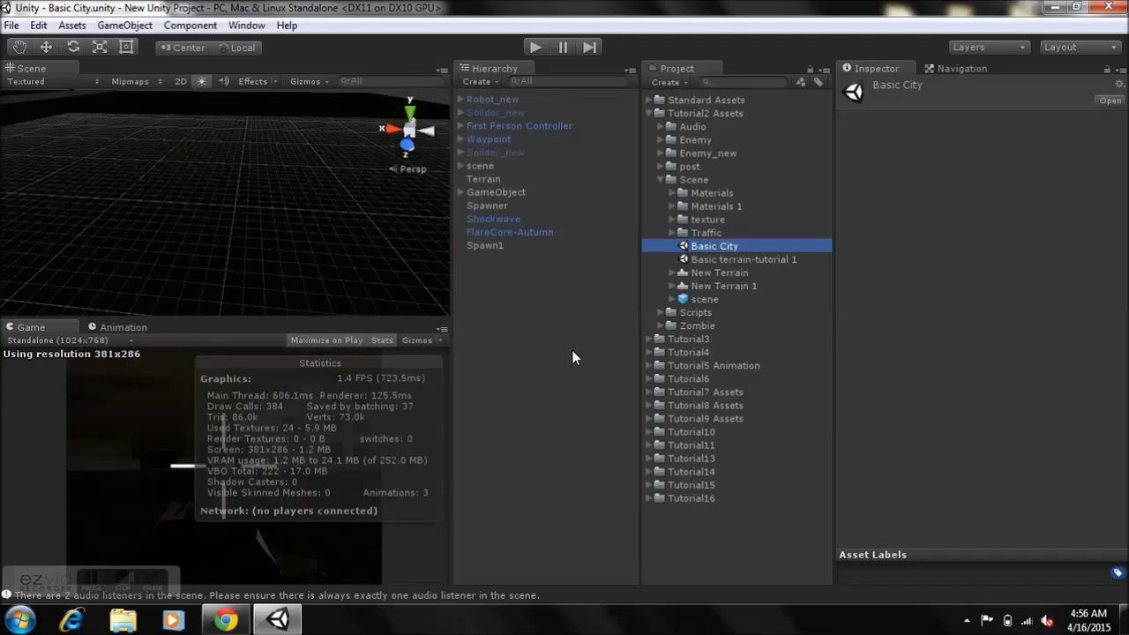
- Frame the First Person Controller in the scene view and examine the city surroundings around it
left_click(534, 126)
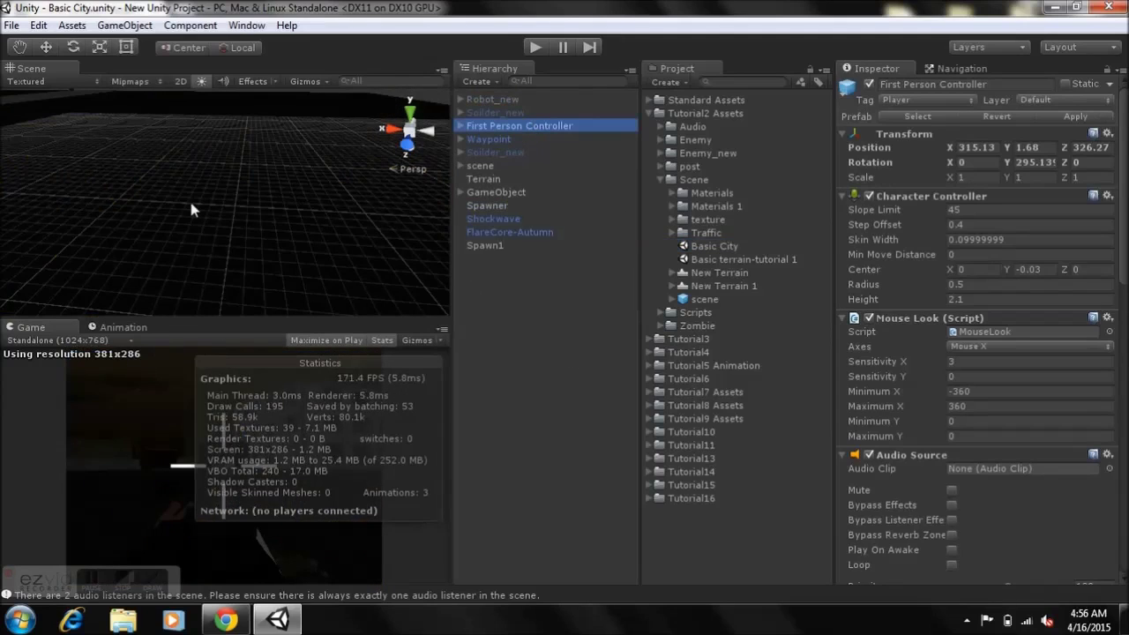
middle_click_drag(154, 219, 165, 229)
key("f")
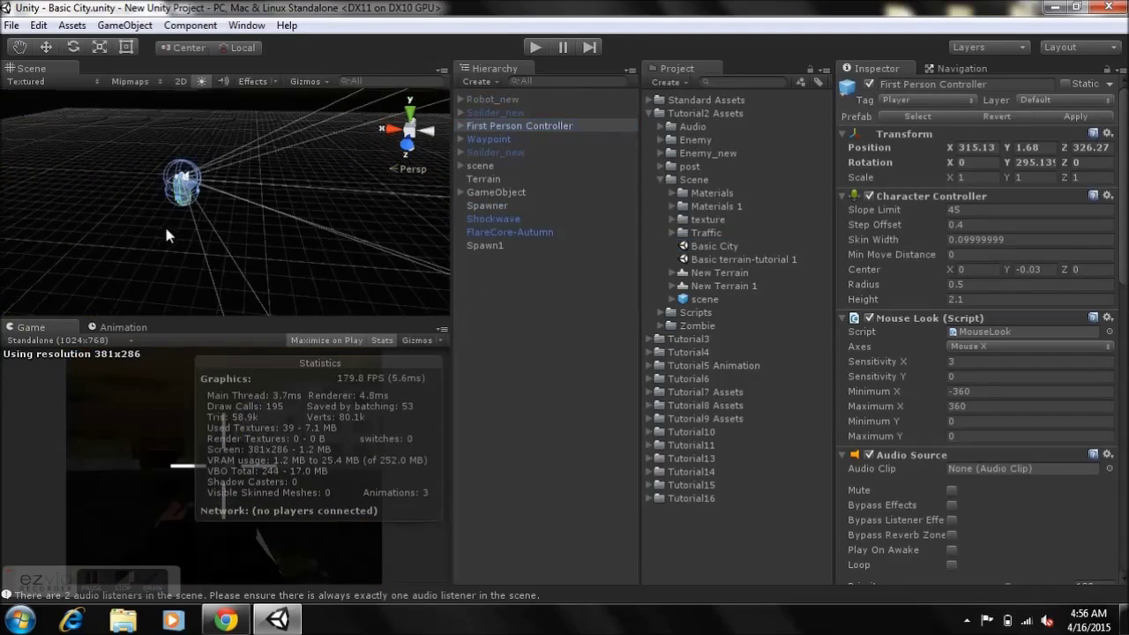
right_click_drag(187, 231, 213, 126)
middle_click_drag(194, 199, 291, 166)
right_click_drag(201, 226, 420, 182)
mouse_move(216, 231)
middle_mouse_down()
mouse_move(220, 197)
mouse_move(236, 205)
mouse_move(232, 231)
middle_mouse_up()
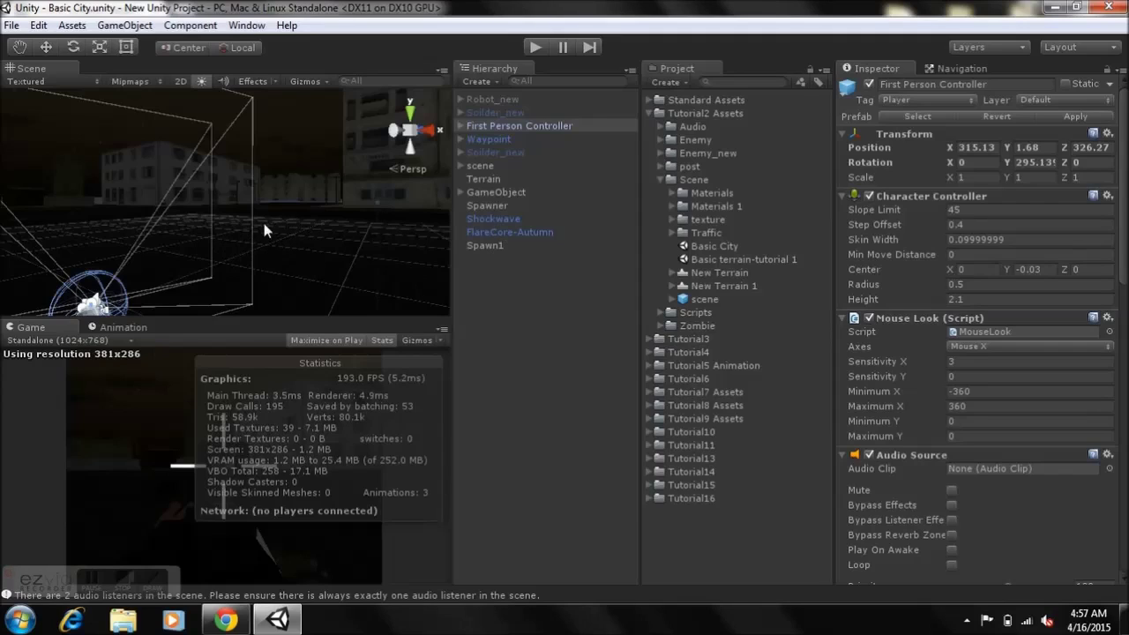
- Set the Spawner object's Spawn Points size to 1 and its Enemy Prefabs size to 1
left_click(474, 246)
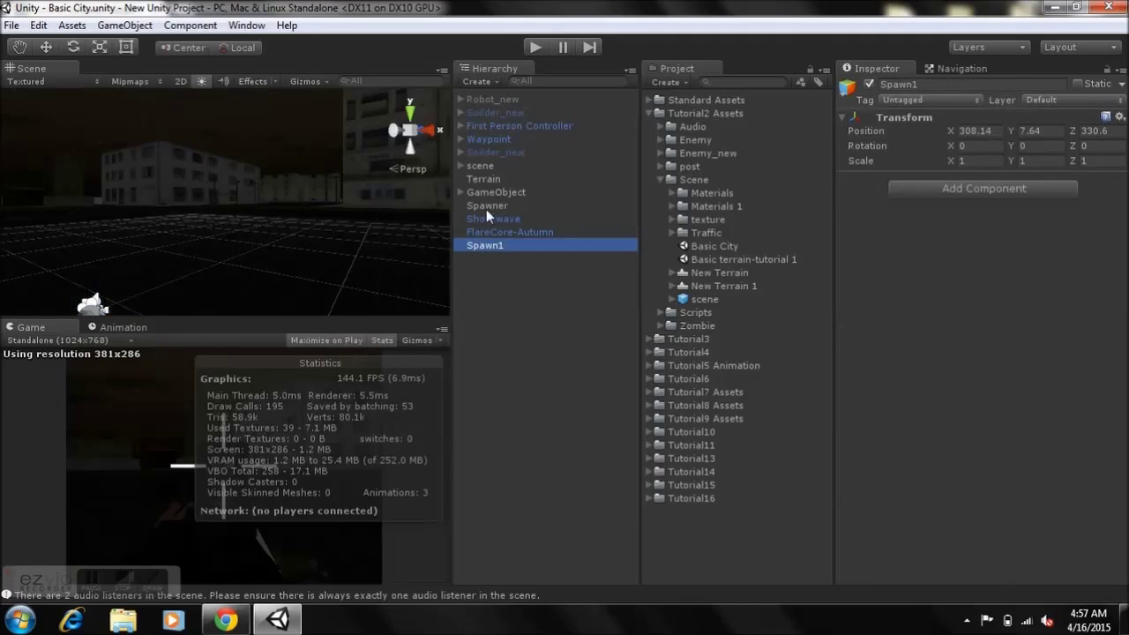
left_click(486, 205)
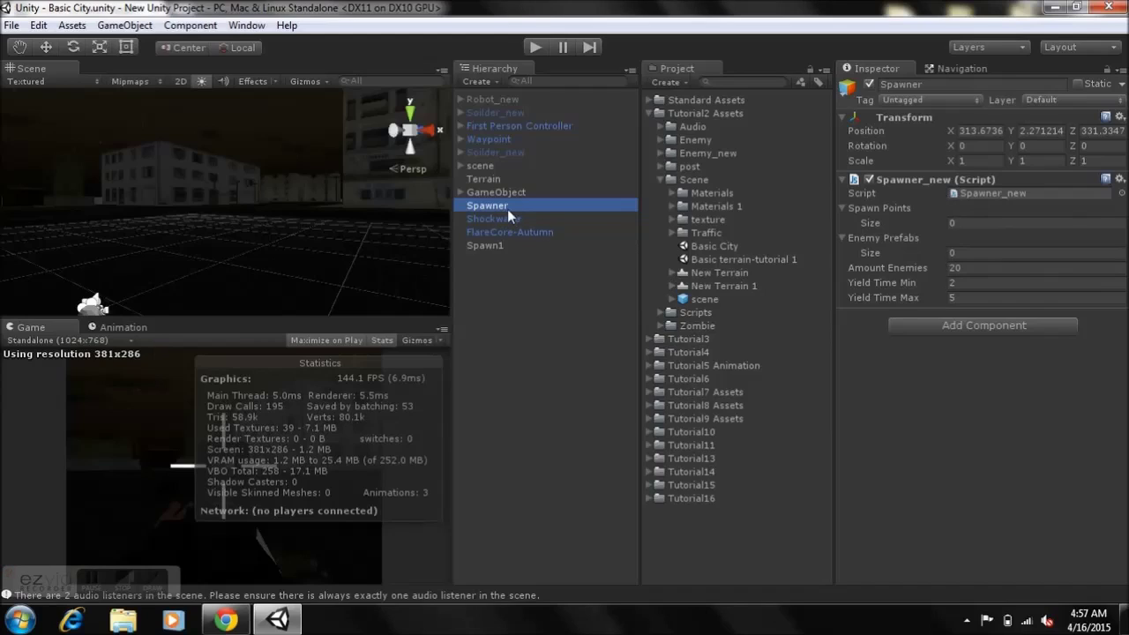
left_click(969, 223)
type("1")
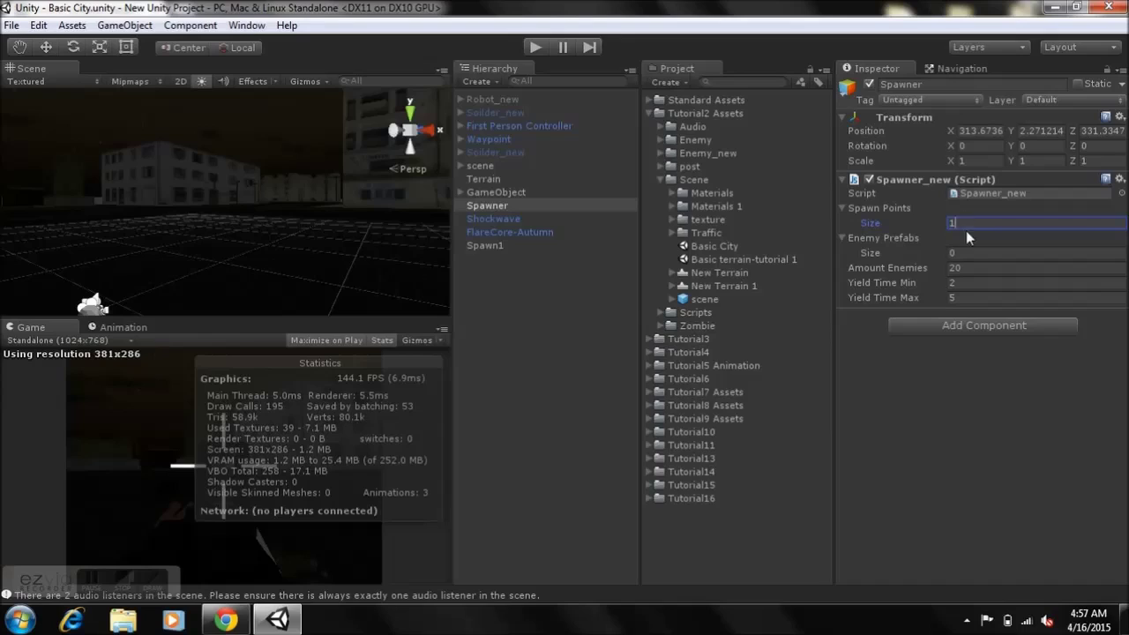
key("Return")
left_click(967, 269)
type("1")
key("Return")
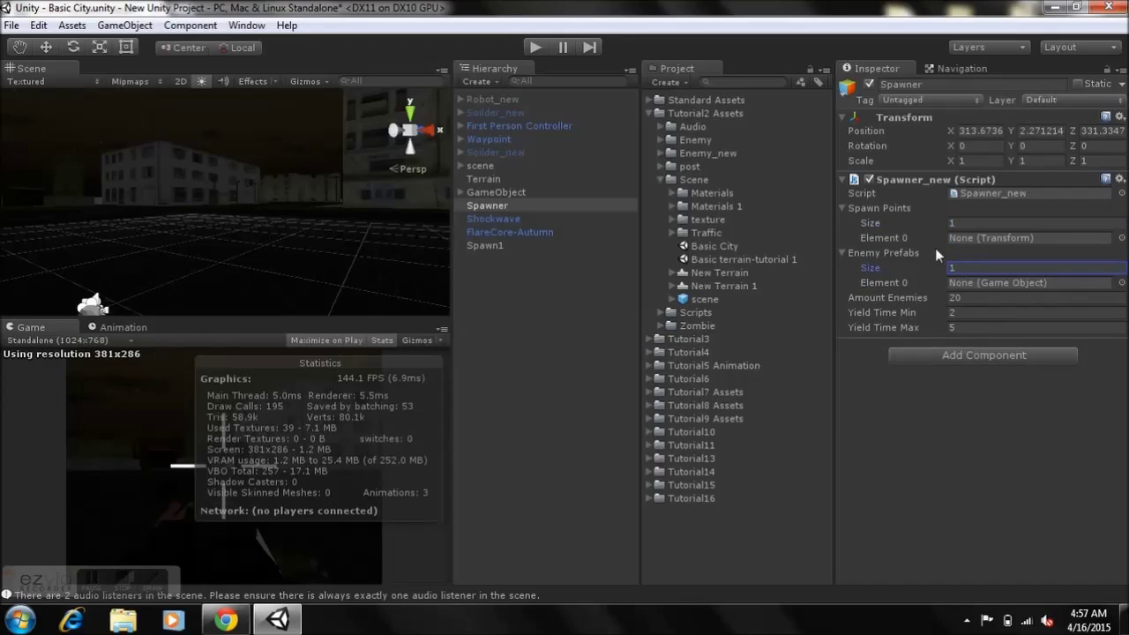
- Select the Spawn1 object with the Move tool and examine its placement in the city
left_click(493, 246)
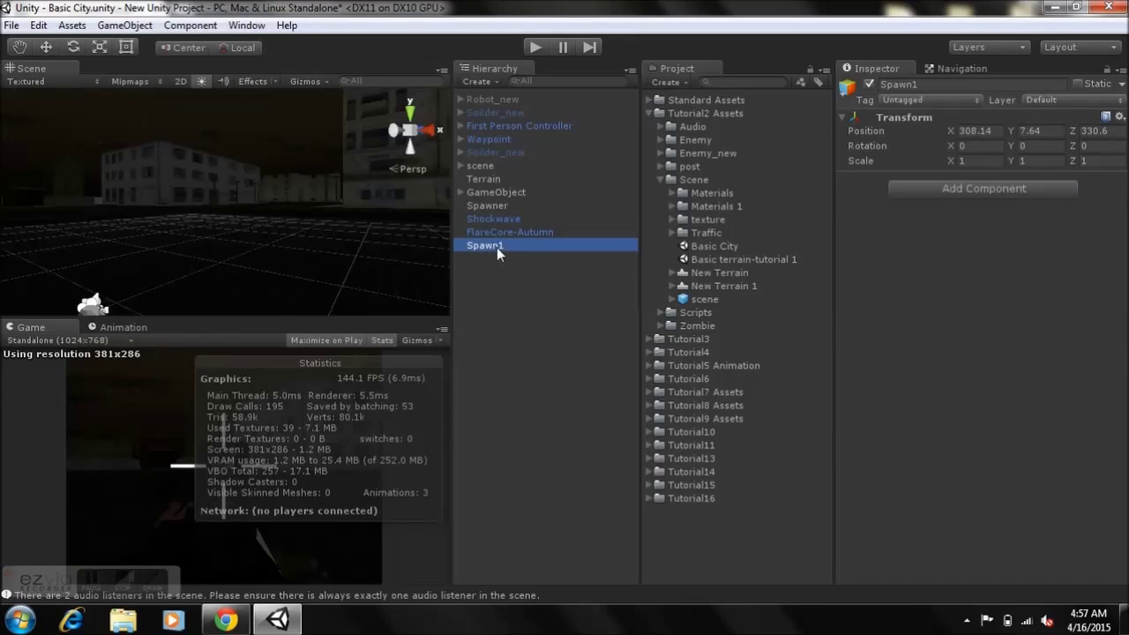
right_click_drag(308, 202, 292, 225)
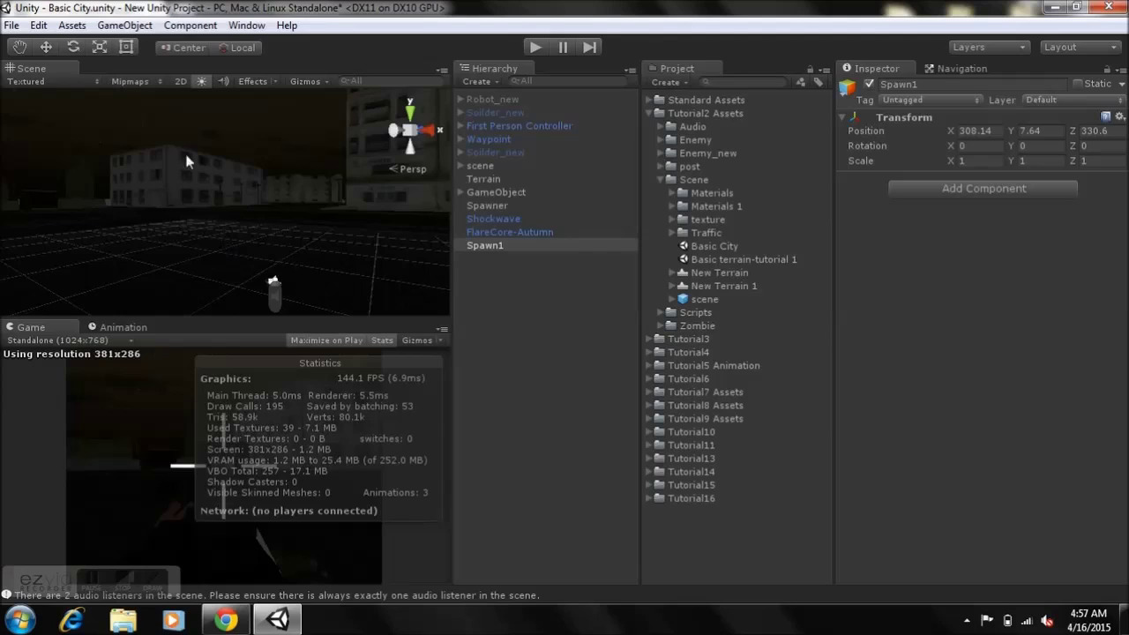
left_click(47, 50)
right_click_drag(133, 168, 160, 205)
middle_click_drag(174, 207, 256, 193)
scroll(282, 199, "up", 2)
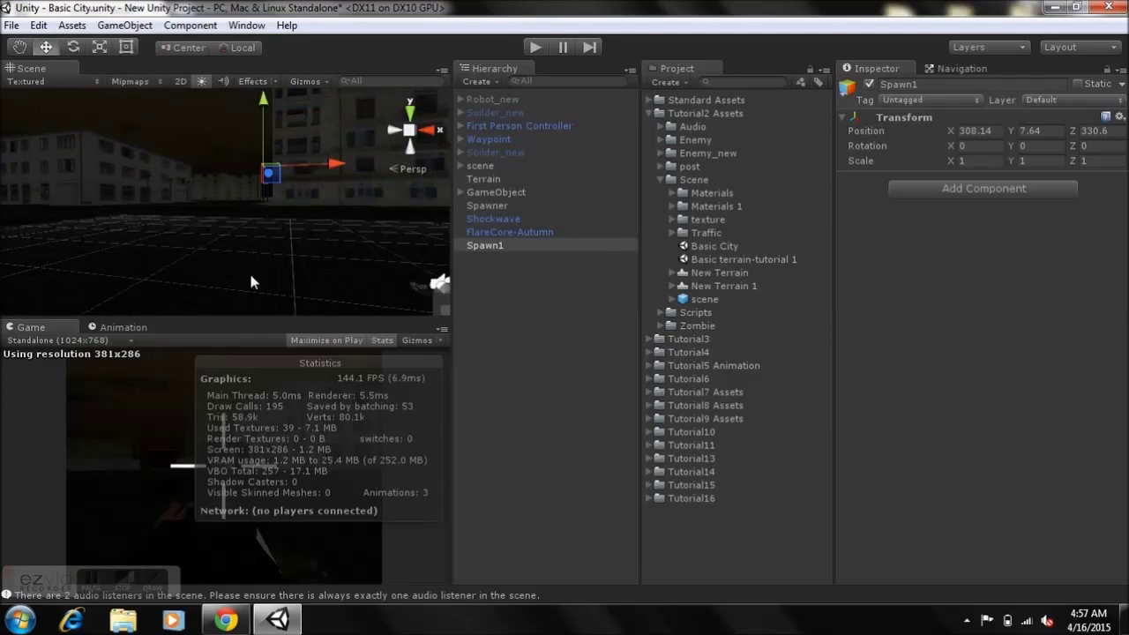
middle_click_drag(250, 272, 277, 200)
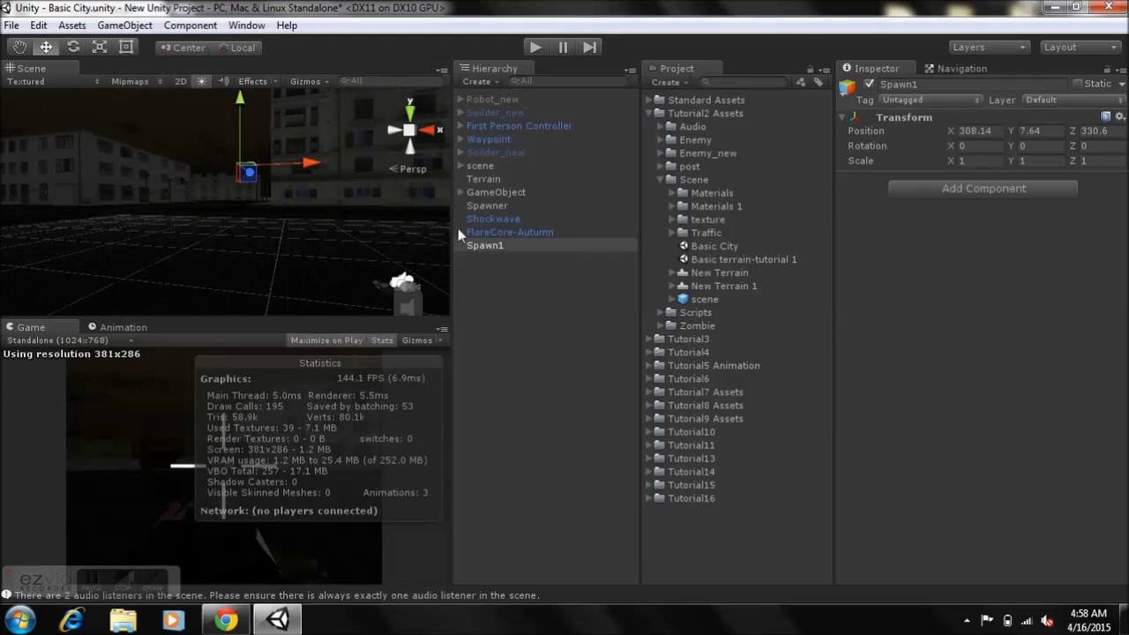
- Collapse the Tutorial2 Assets folders and expand Tutorial16 > SimpleParticlePack > Resources > Flares
left_click(658, 179)
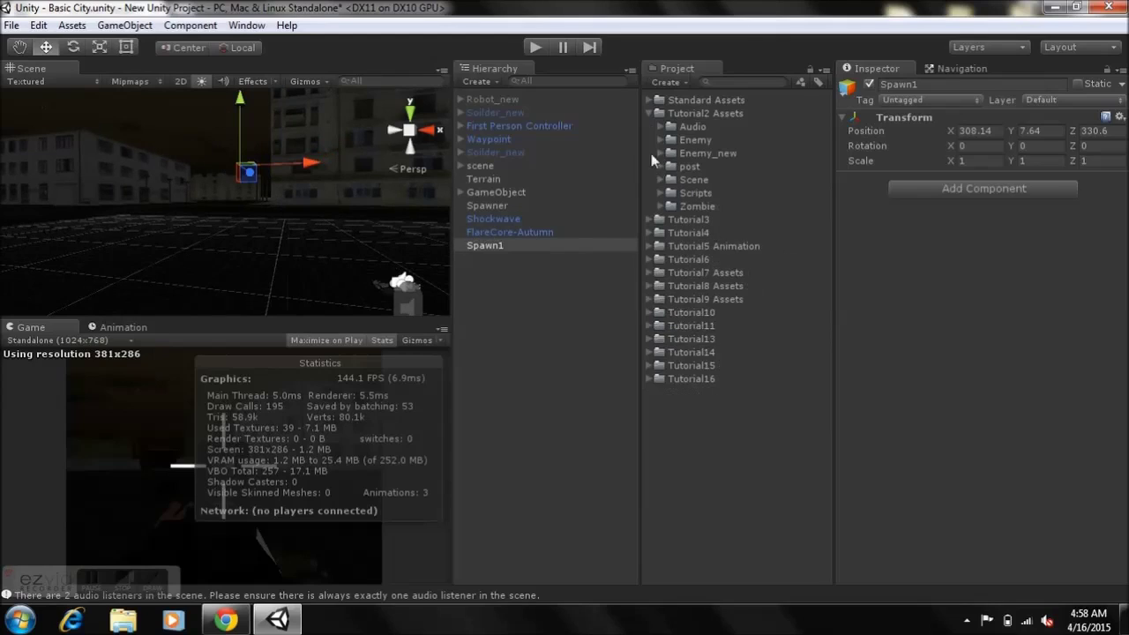
left_click(649, 113)
left_click(650, 286)
left_click(659, 301)
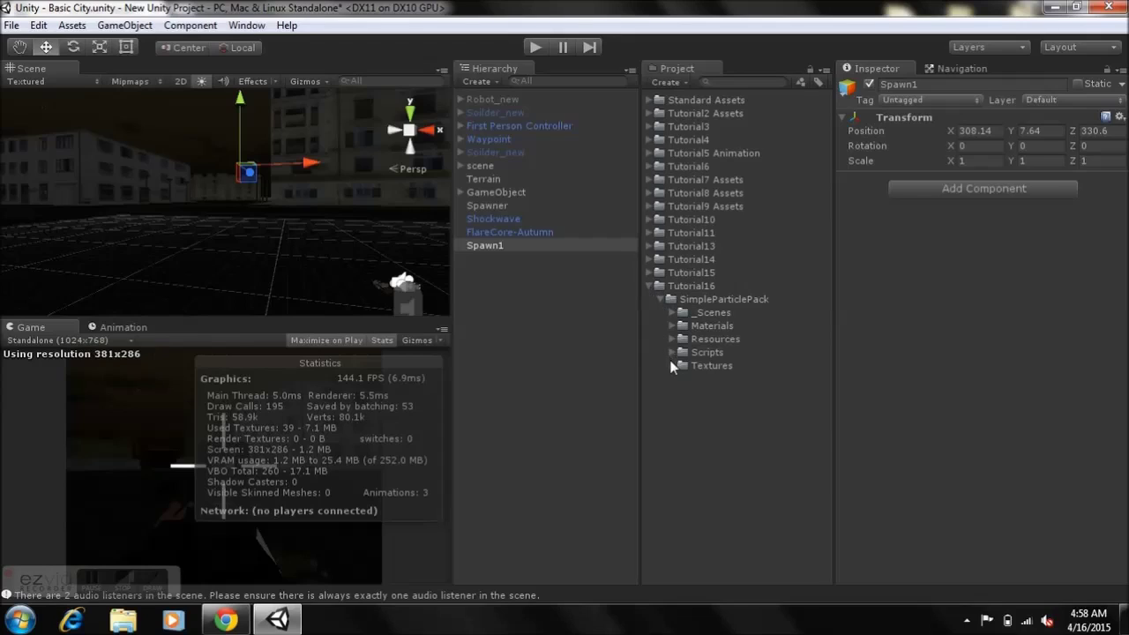
left_click(673, 341)
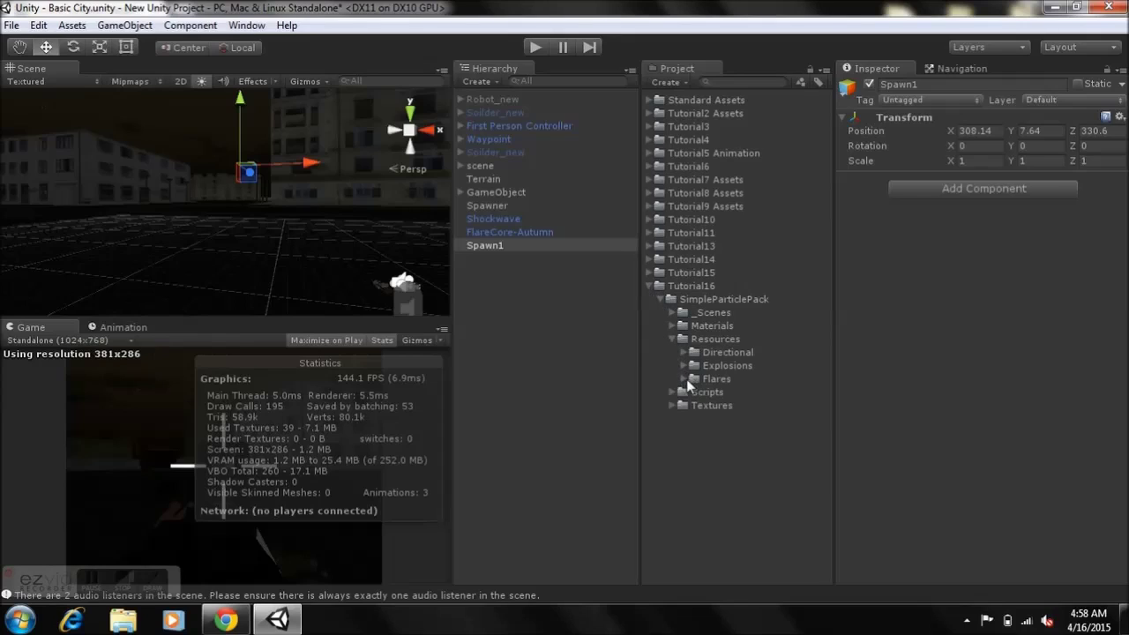
left_click(684, 379)
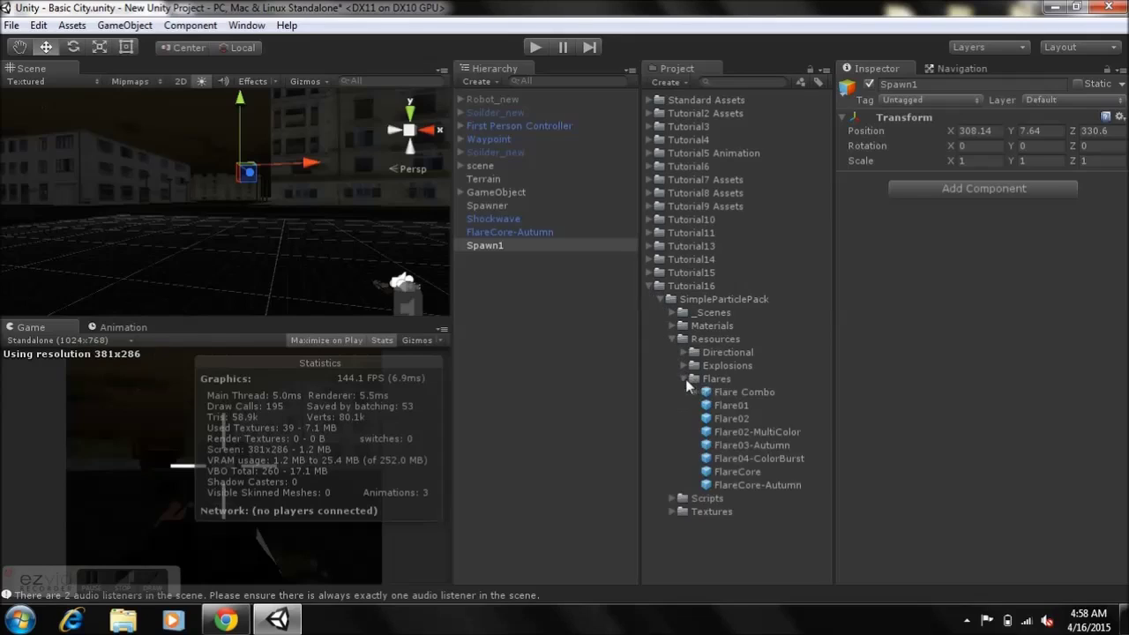
- Locate the FlareCore-Autumn prefab in the Flares folder and inspect the FlareCore-Autumn object in the hierarchy
left_click(769, 487)
left_click_drag(772, 486, 713, 483)
left_click(501, 233)
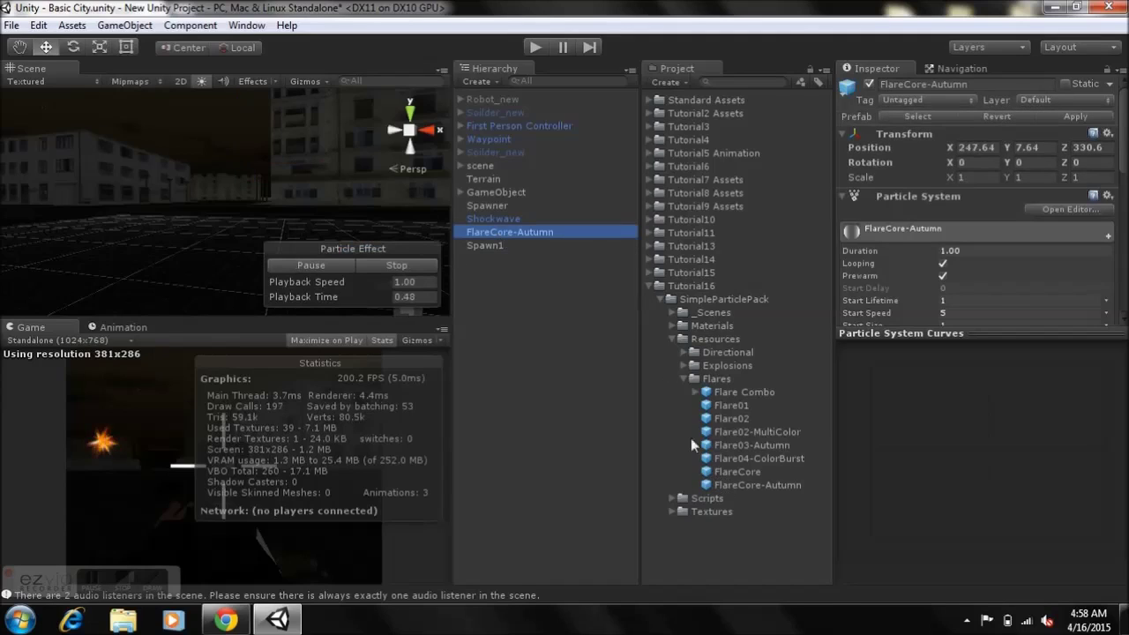
- Collapse the Flares folder, expand the neighbouring Explosions folder and locate the Shockwave prefab in it
left_click(684, 379)
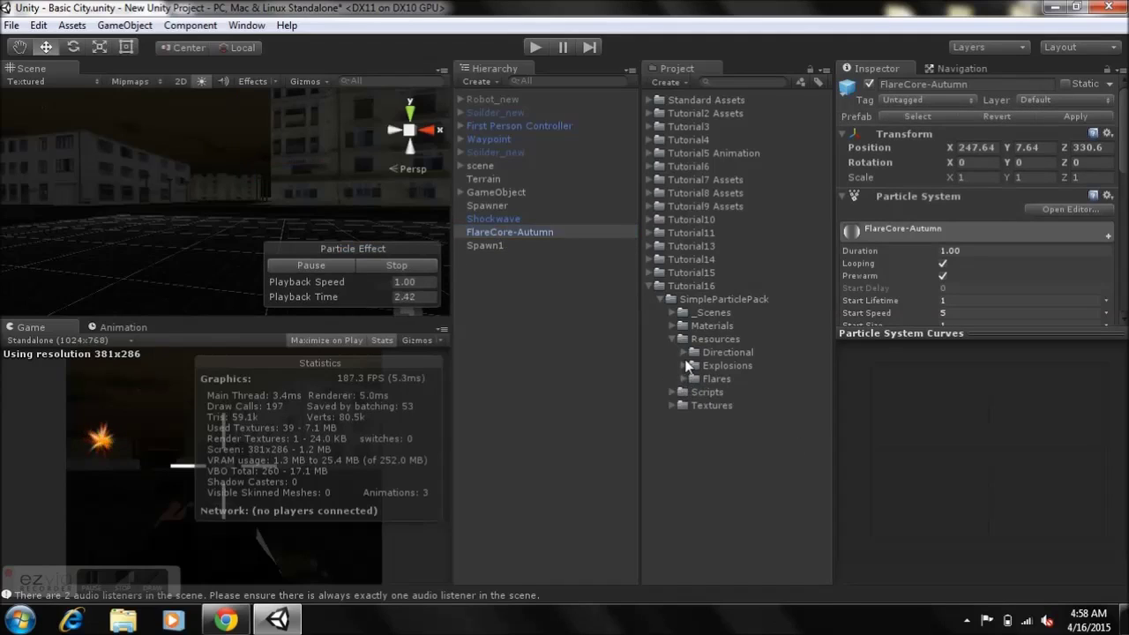
left_click(684, 366)
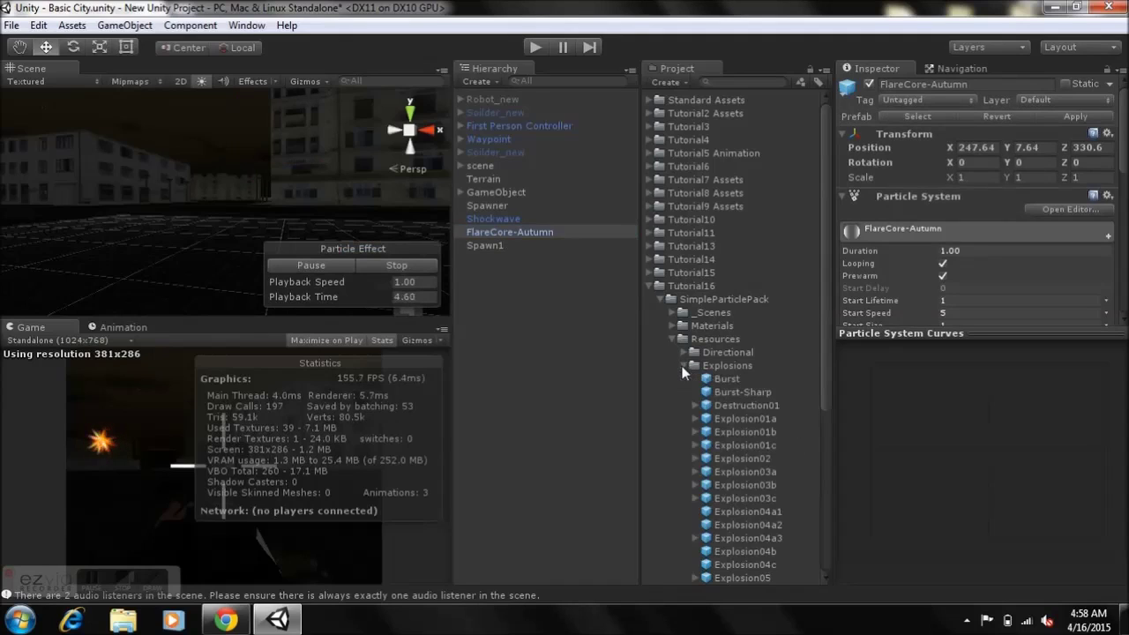
scroll(738, 452, "down", 6)
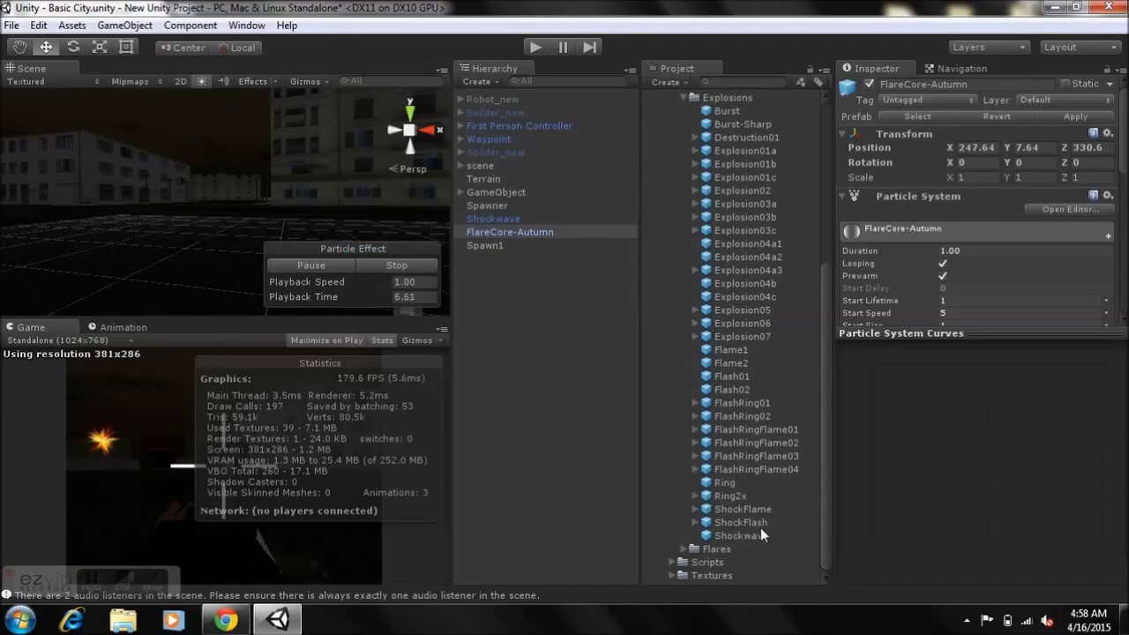
left_click_drag(765, 534, 472, 362)
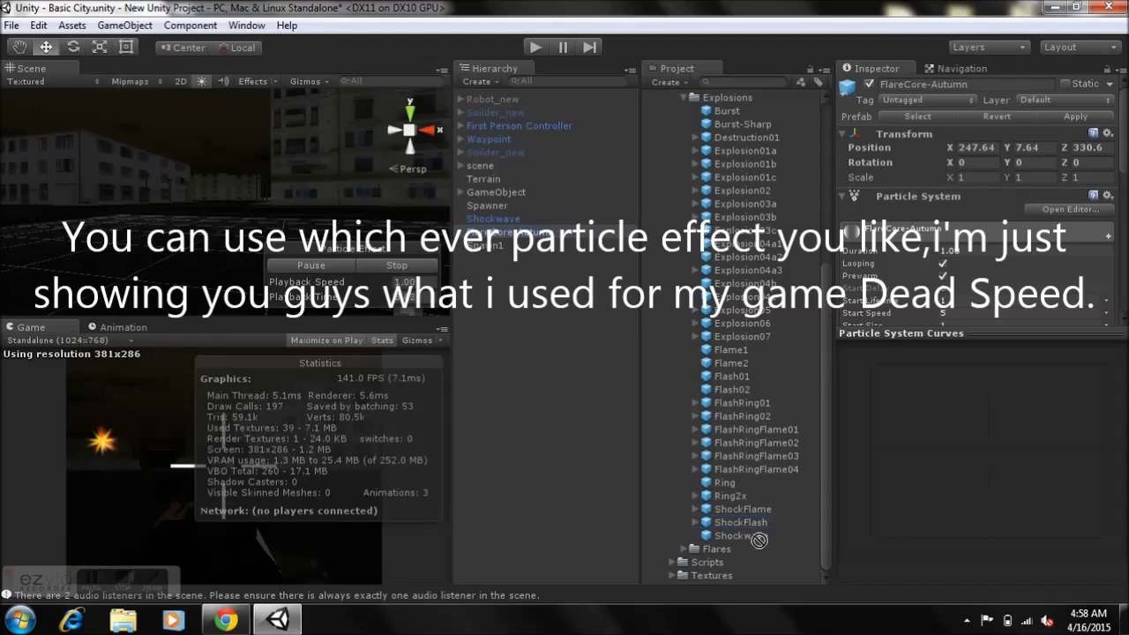
- Select the Shockwave object in the hierarchy, toggle its particle system's Looping option and examine its particle modules
left_click(504, 219)
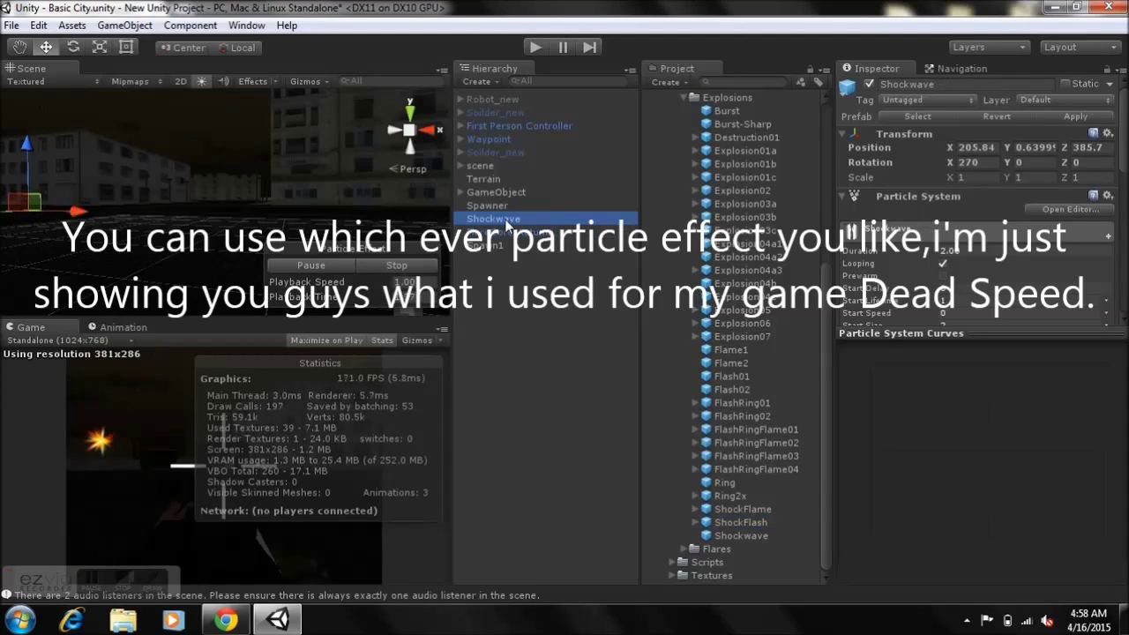
scroll(962, 265, "down", 2)
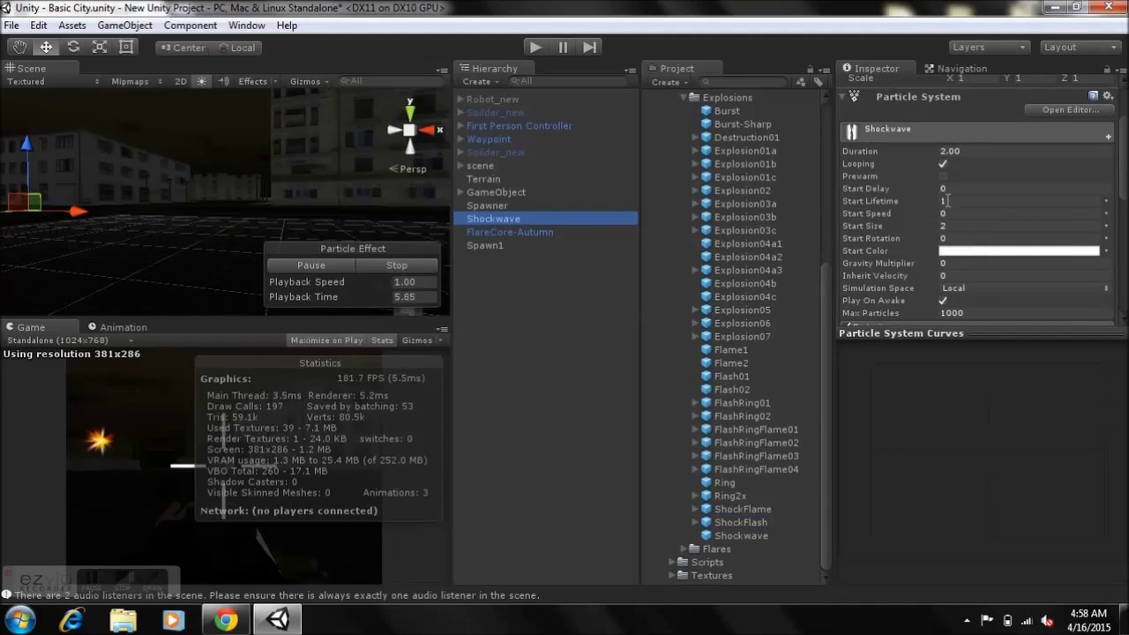
left_click(943, 164)
left_click(944, 164)
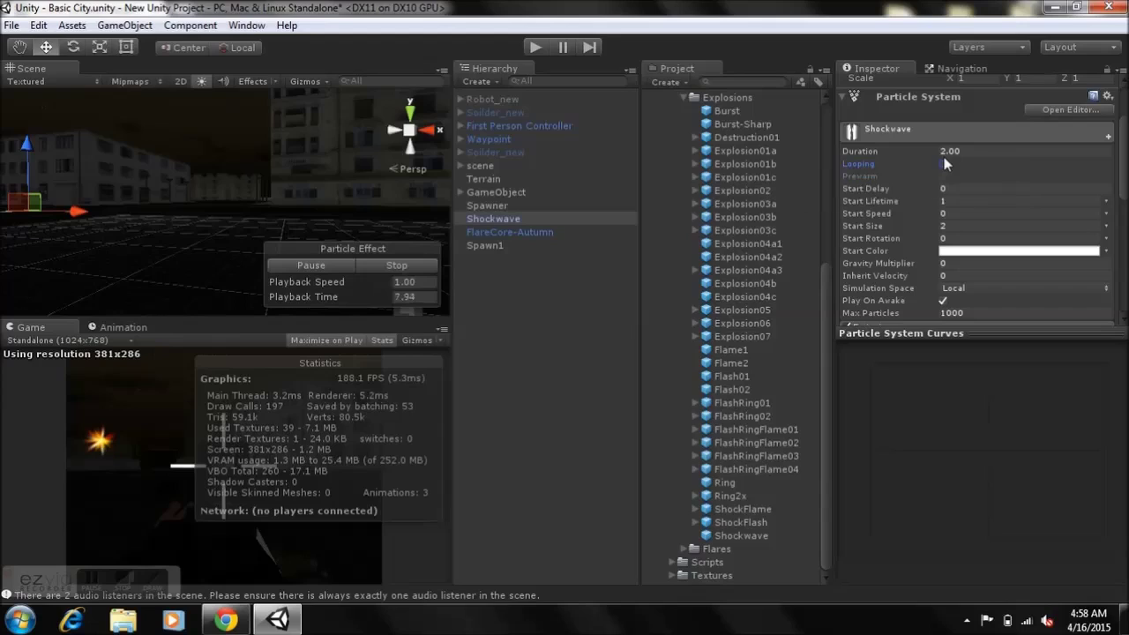
left_click(944, 164)
scroll(907, 247, "down", 6)
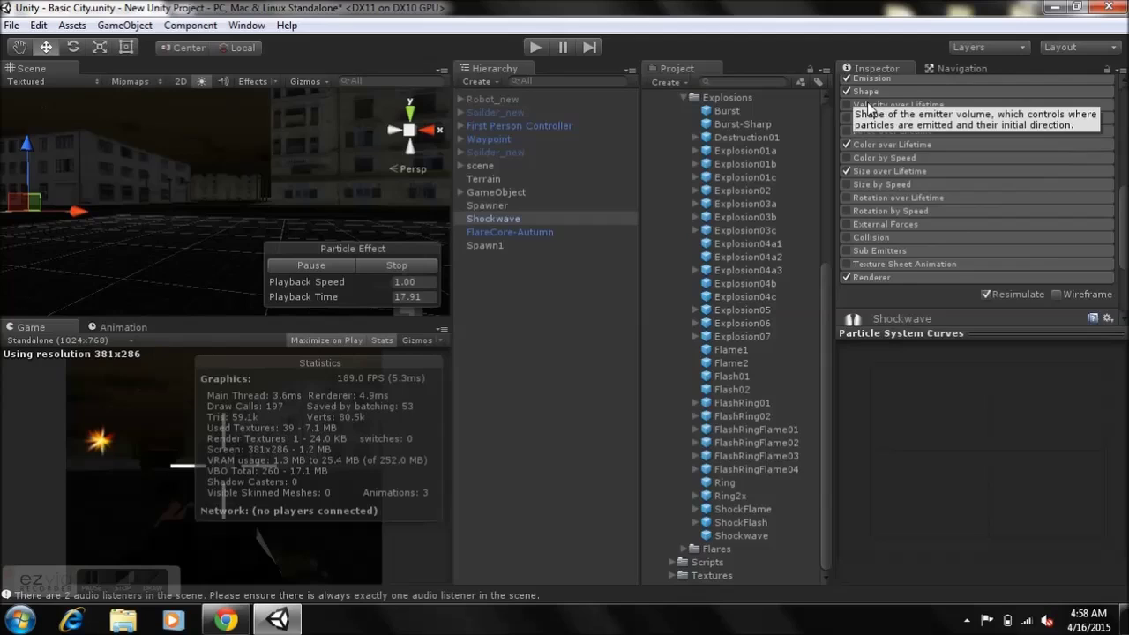
scroll(865, 132, "up", 3)
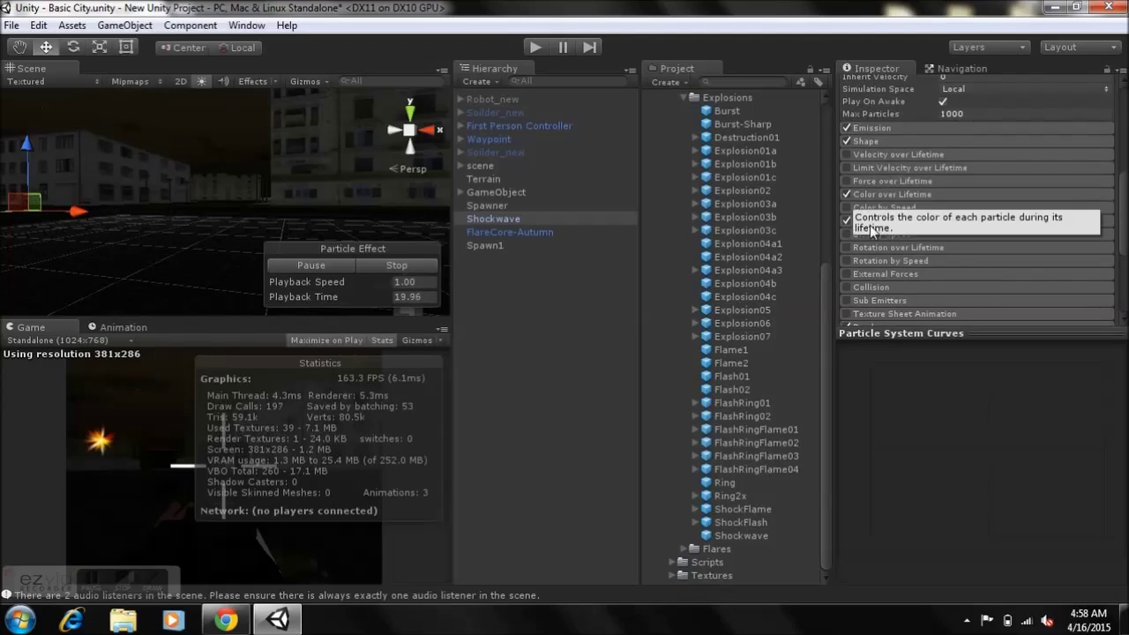